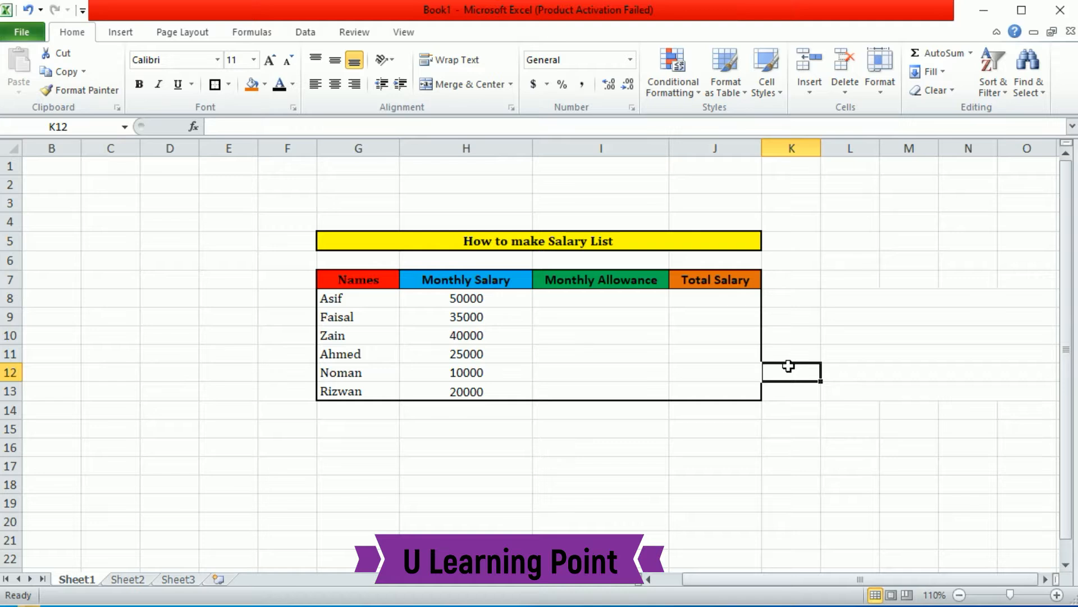
pyautogui.click(260, 336)
pyautogui.click(256, 424)
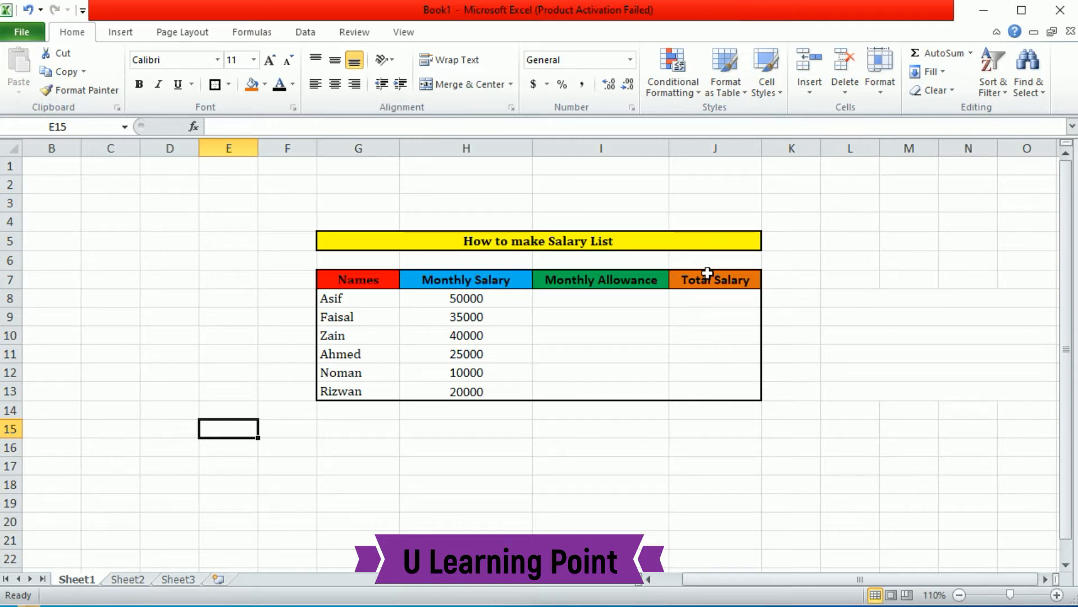
# Step: Start an IF formula in Monthly Allowance cell I8 with the logical test H8>=25000
pyautogui.click(610, 301)
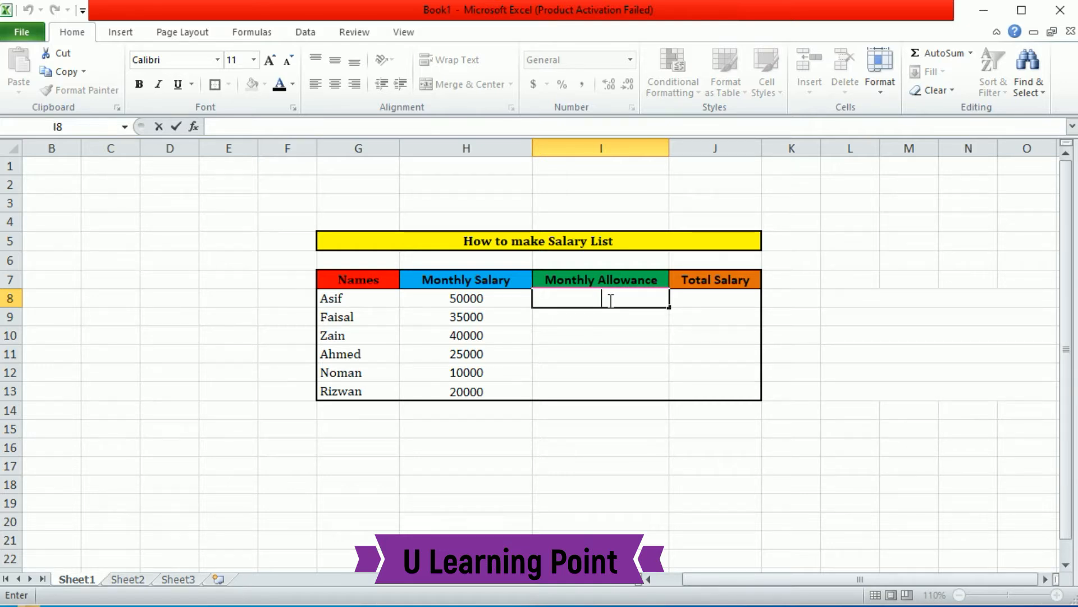
pyautogui.write('=')
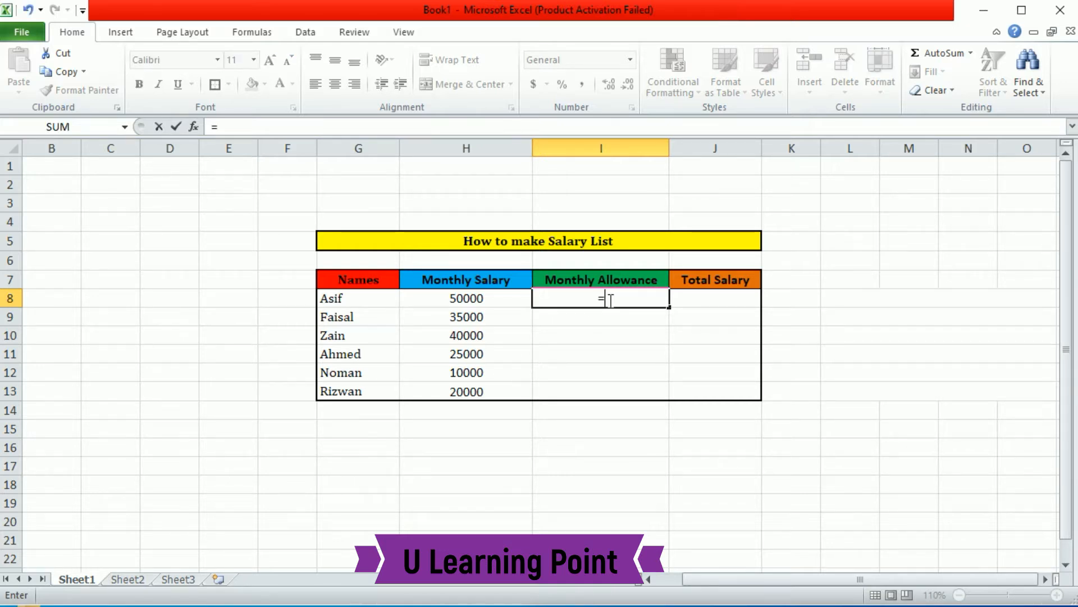
pyautogui.write('if')
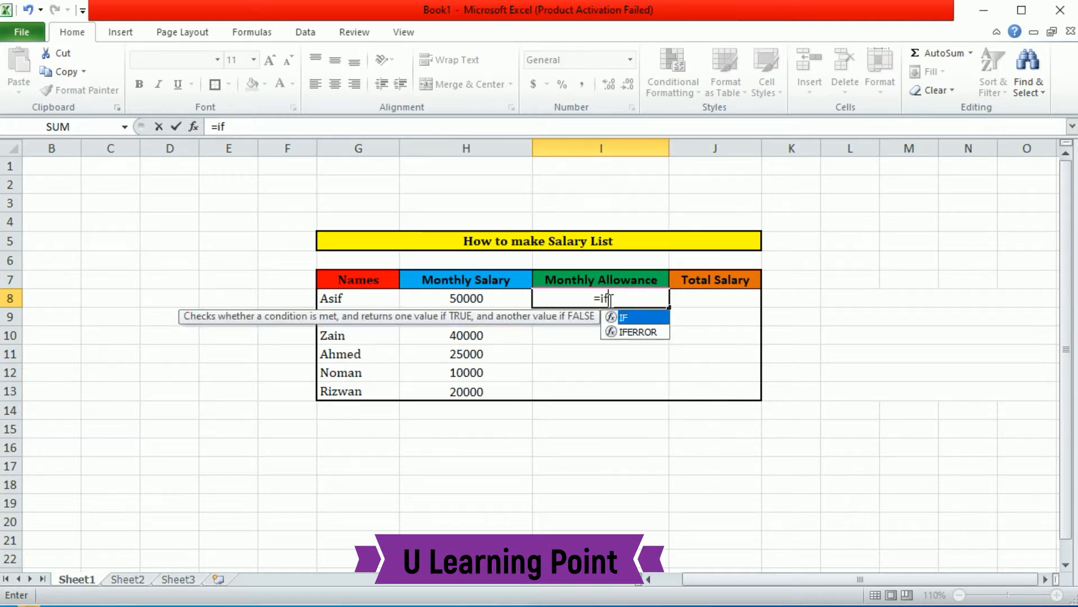
pyautogui.doubleClick(638, 317)
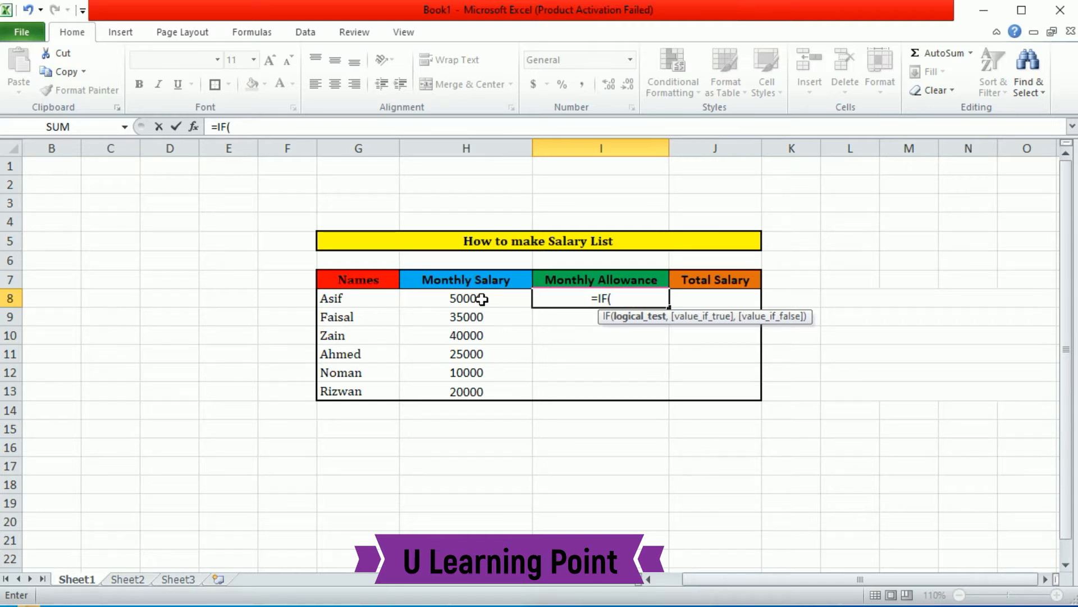
pyautogui.click(493, 299)
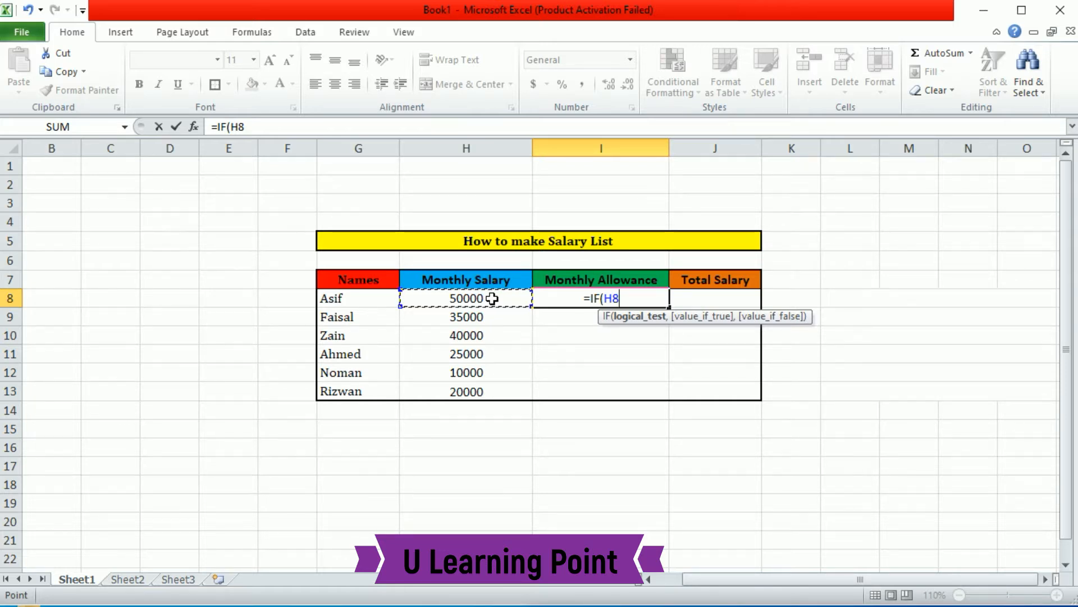
pyautogui.write('>')
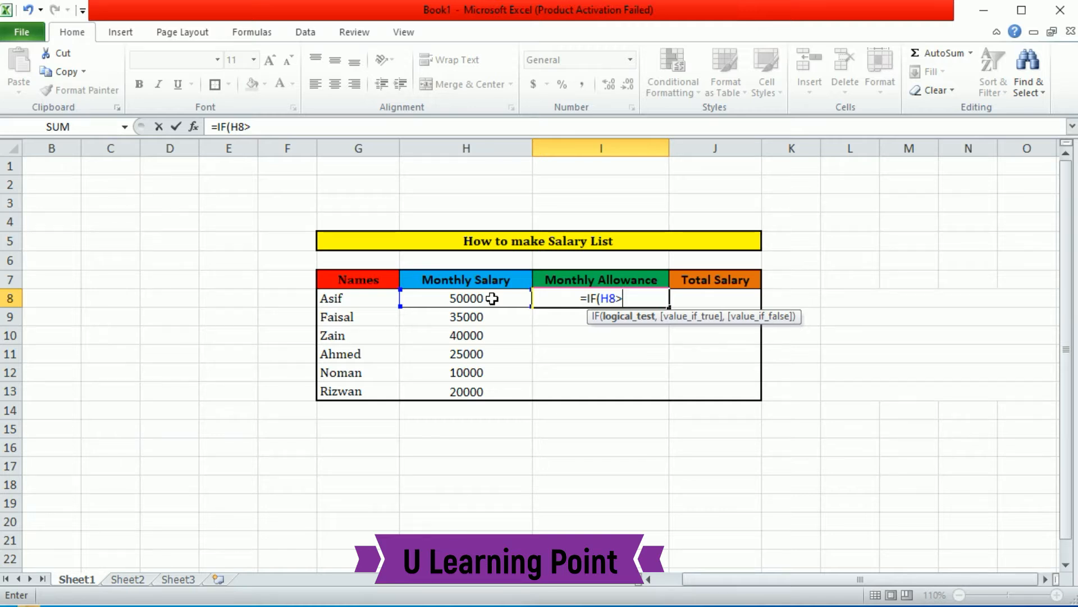
pyautogui.write('=')
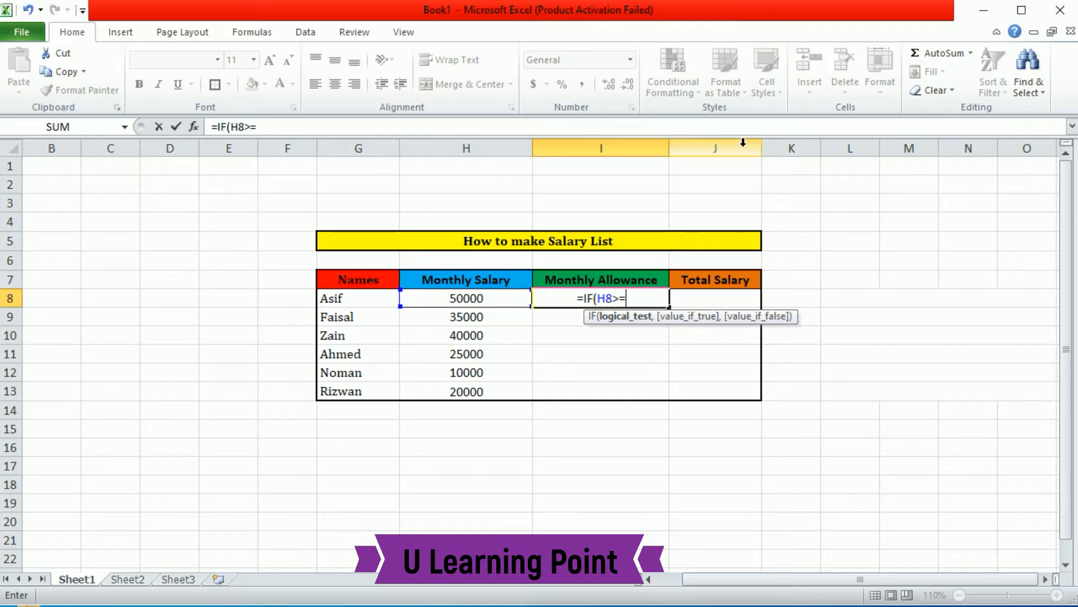
pyautogui.write('25')
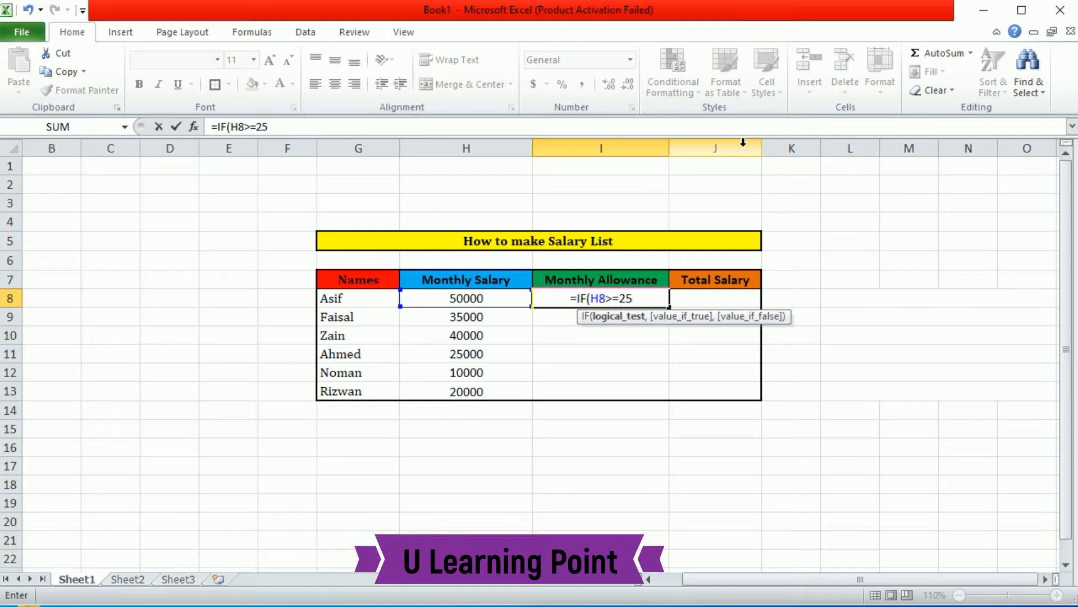
pyautogui.write('00')
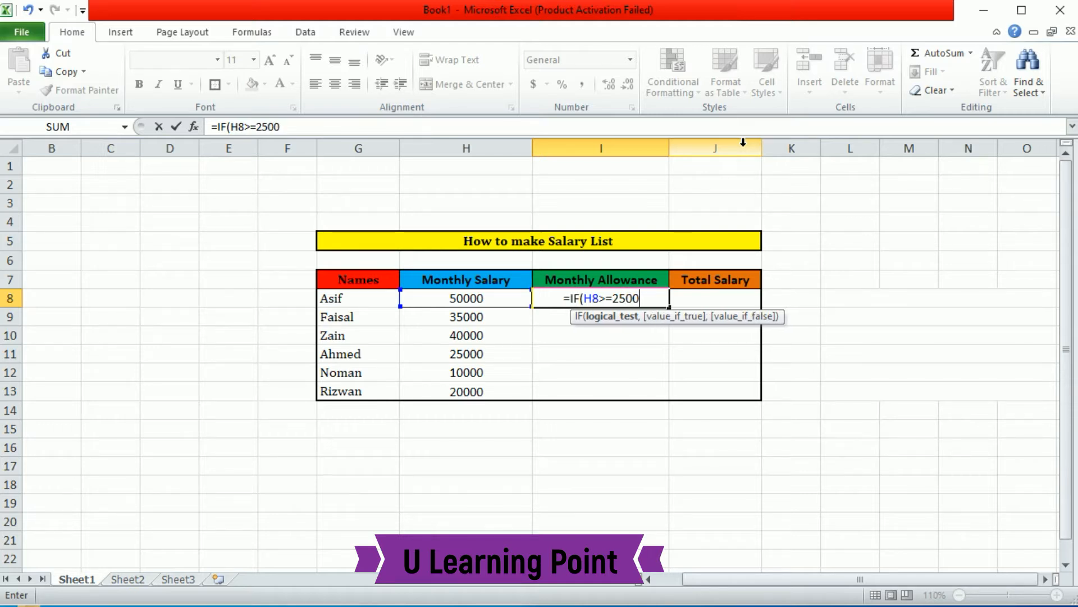
pyautogui.write('0')
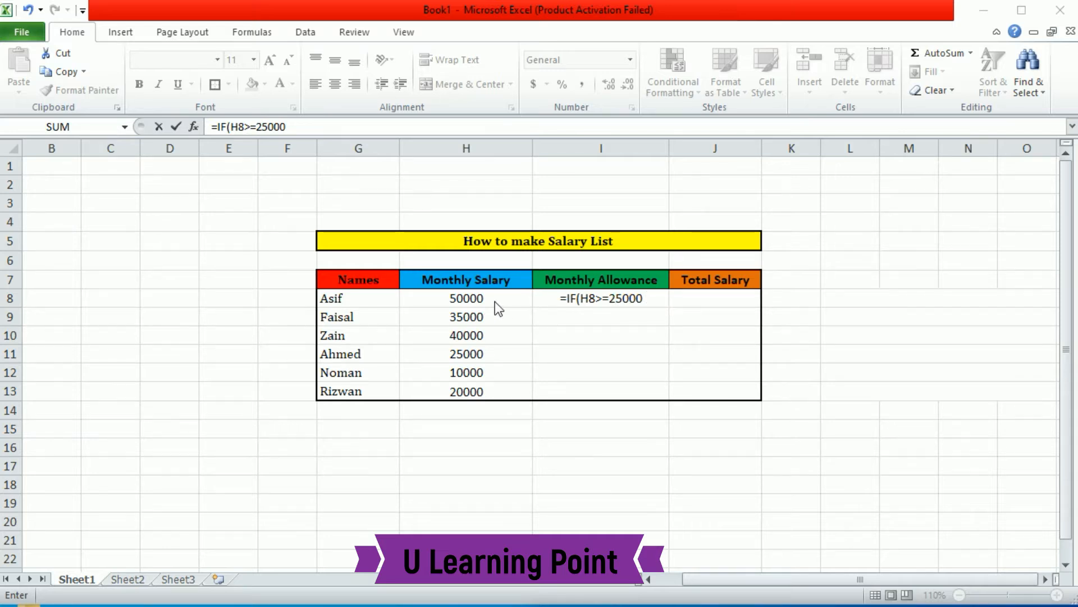
pyautogui.click(651, 301)
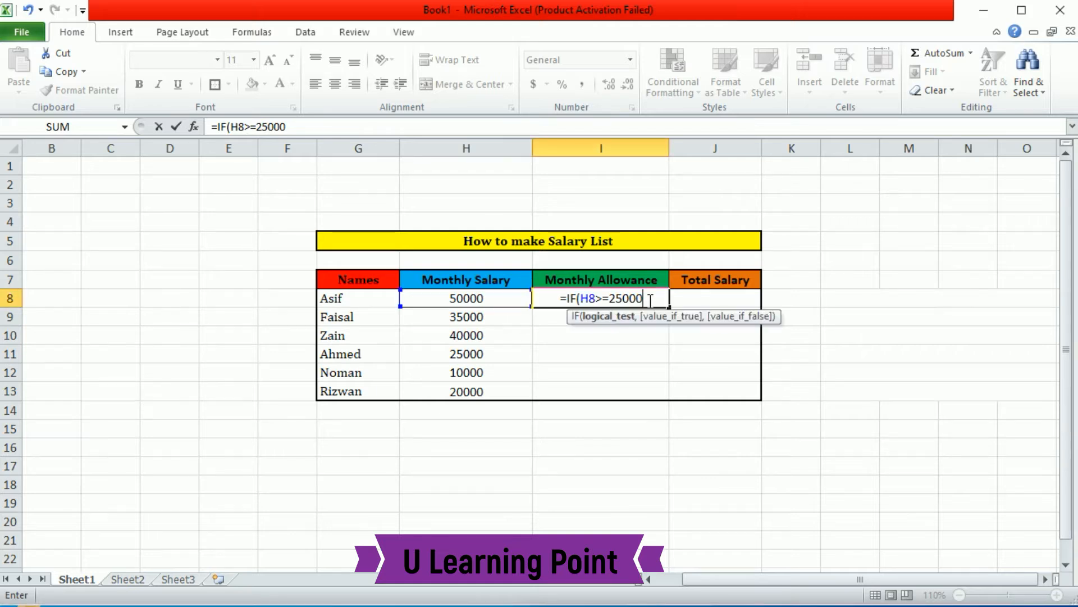
pyautogui.write(',')
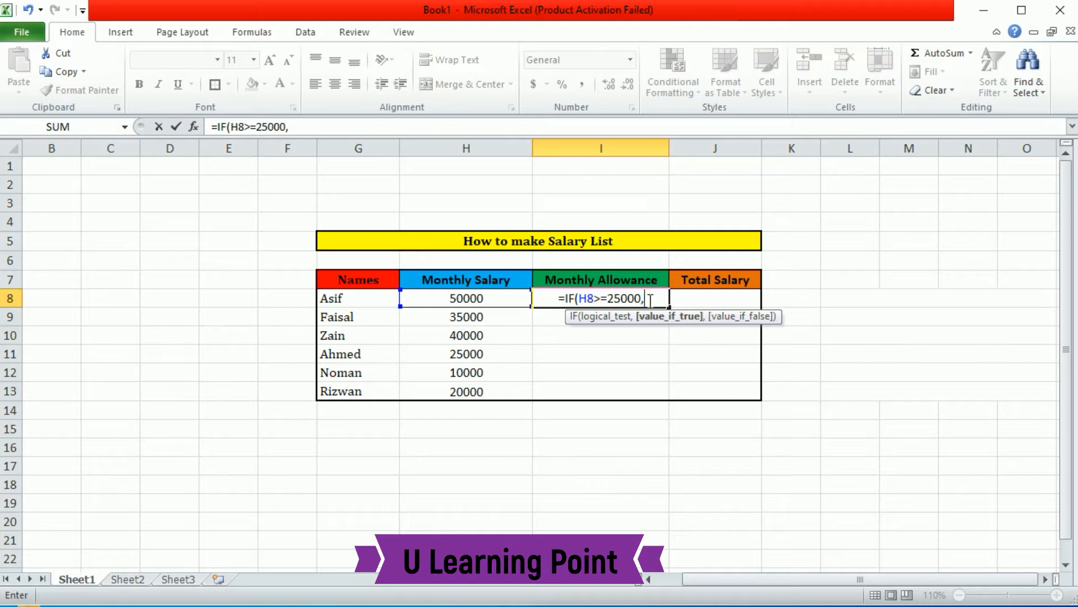
# Step: Add H8*25% as the value if true of the IF formula in I8
pyautogui.click(496, 301)
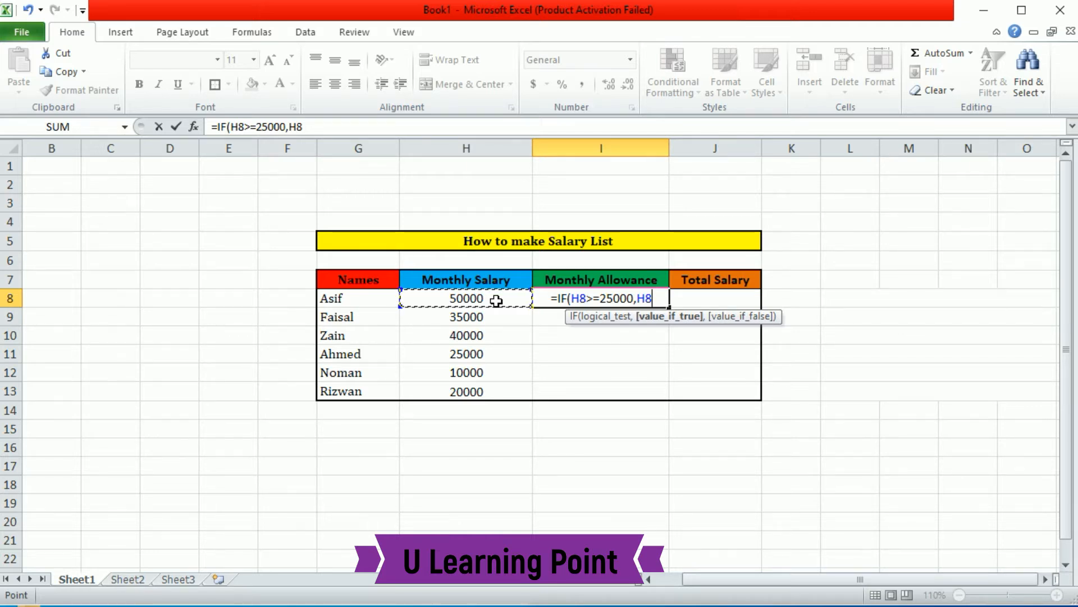
pyautogui.write('*')
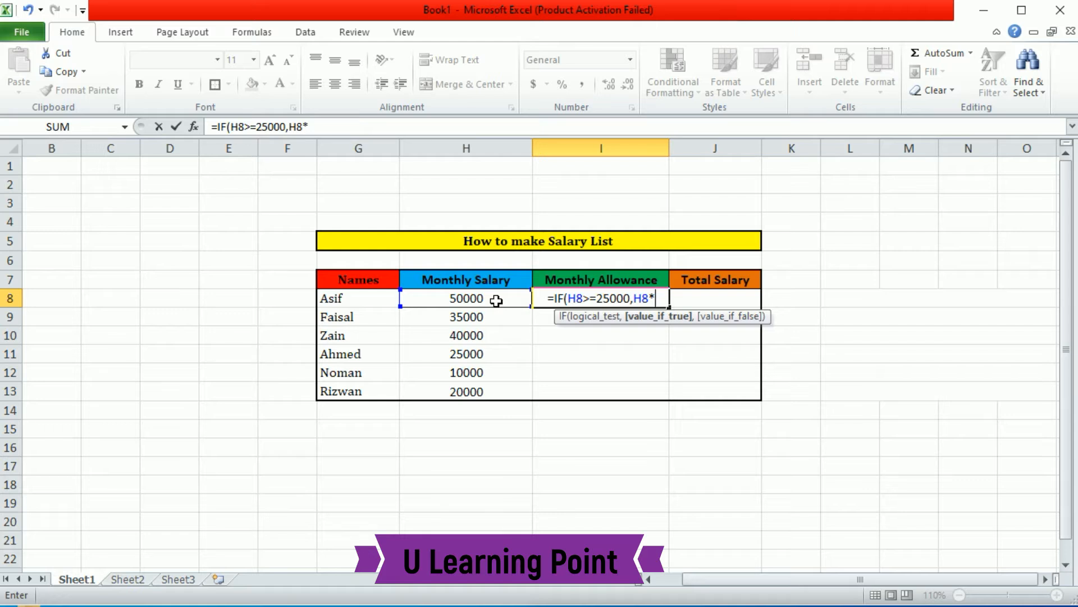
pyautogui.write('25')
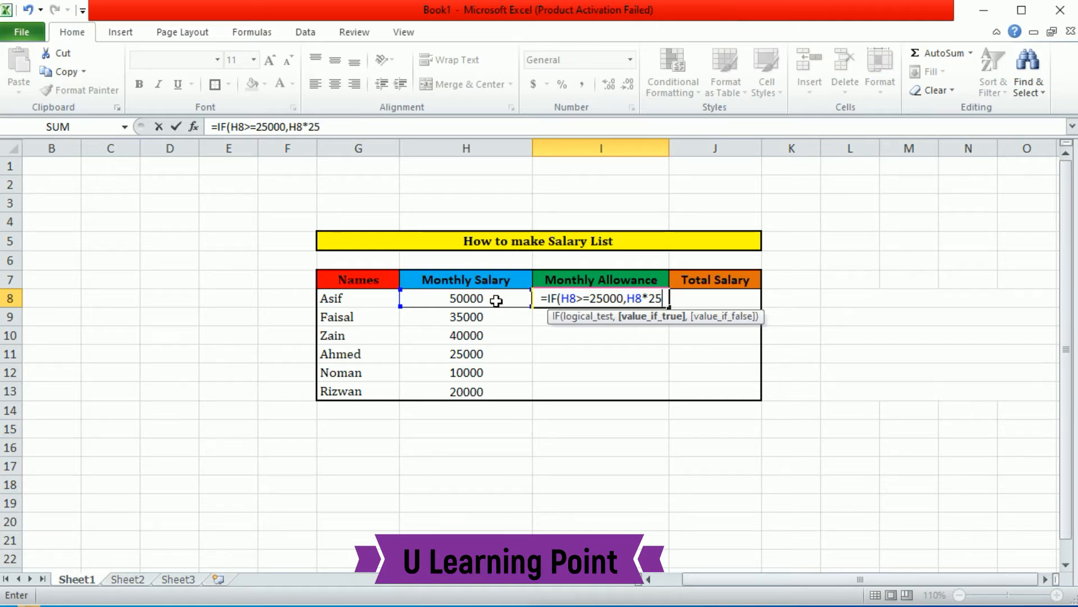
pyautogui.write('%')
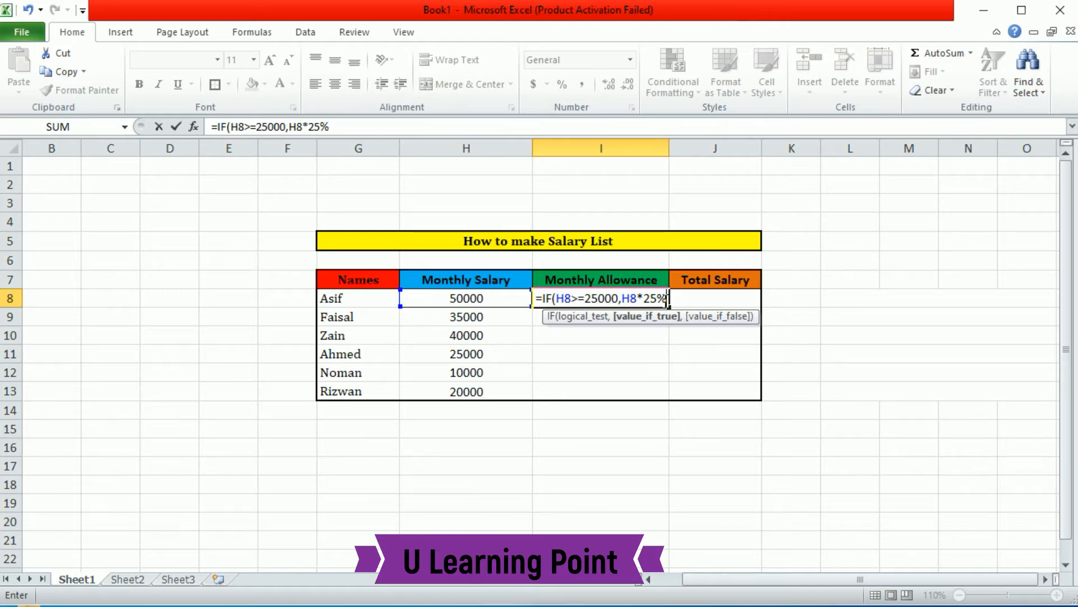
pyautogui.write(',')
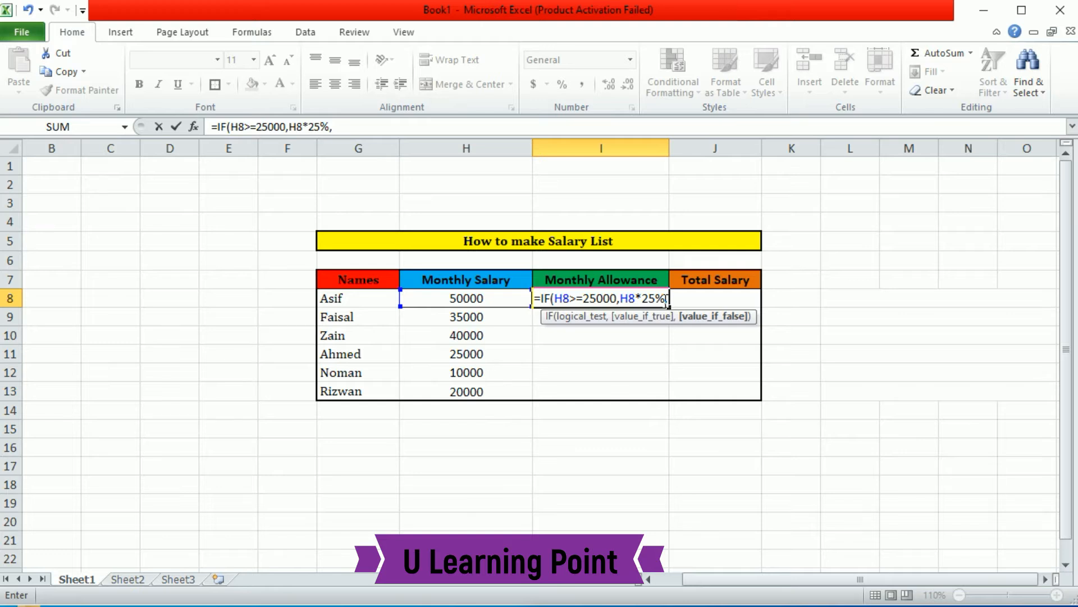
# Step: Nest a second IF as the value if false in the I8 formula, with the logical test H8>=15000
pyautogui.write('if')
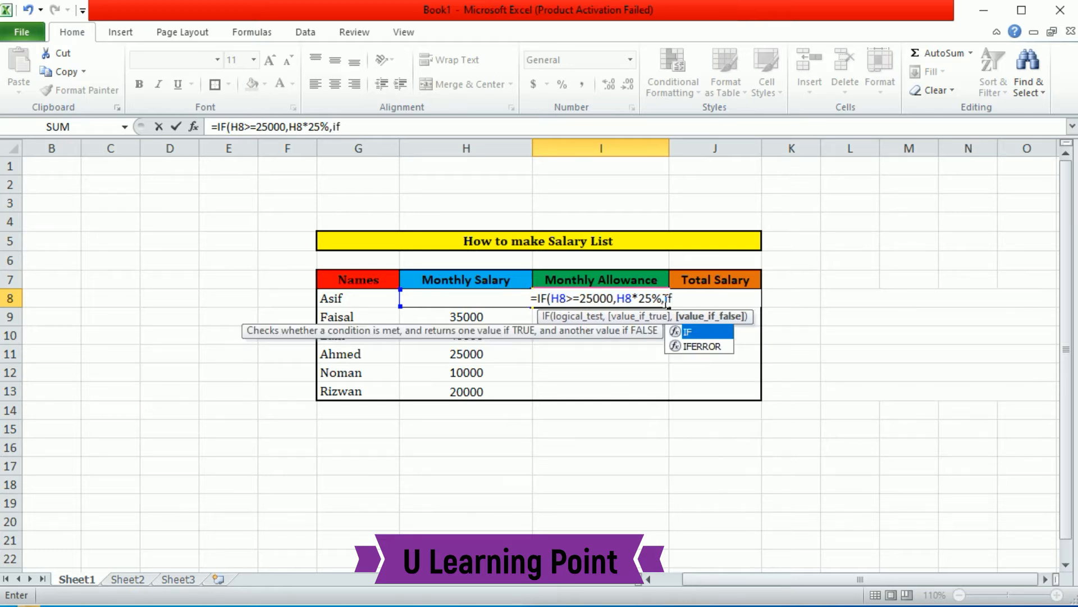
pyautogui.doubleClick(710, 332)
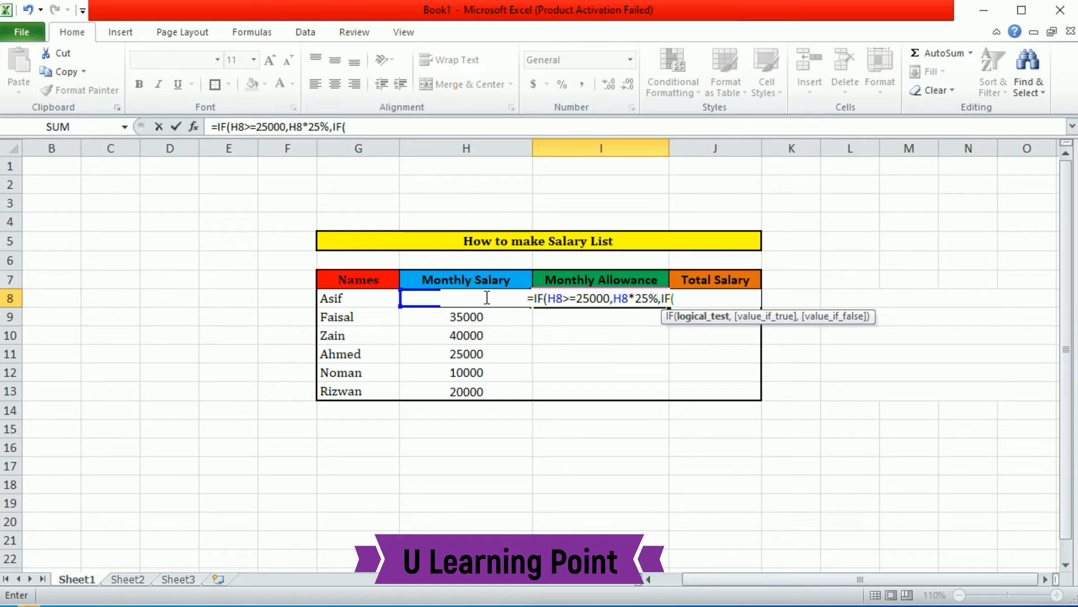
pyautogui.click(427, 298)
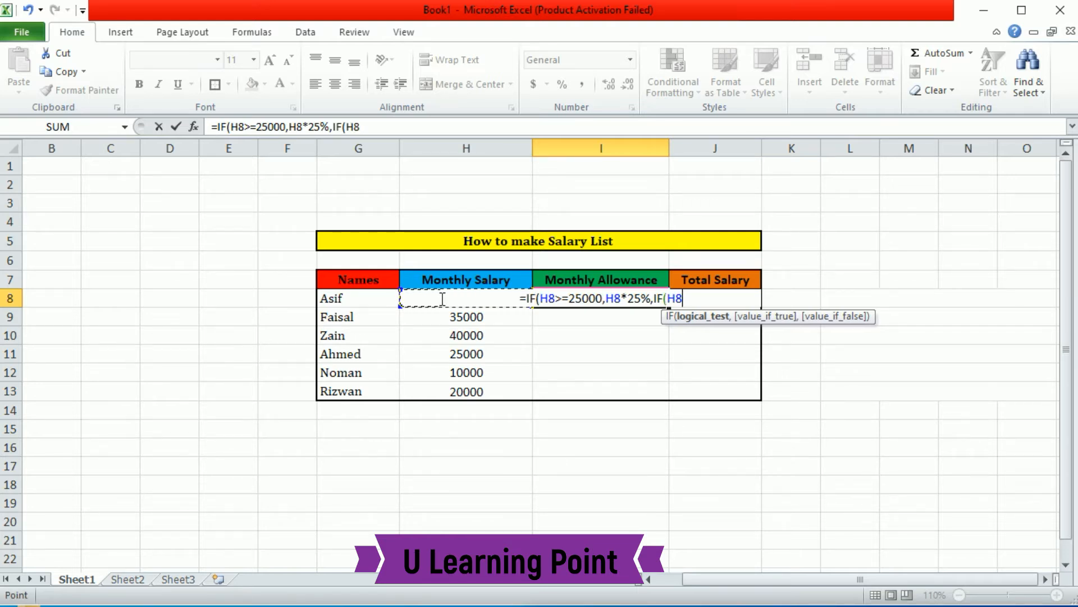
pyautogui.write('>')
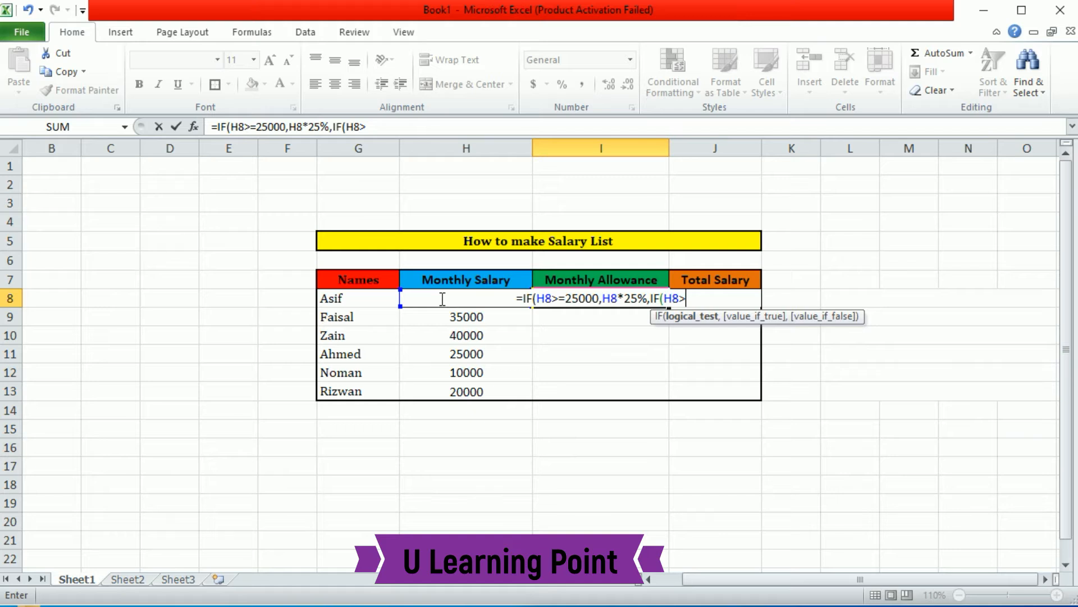
pyautogui.write('=')
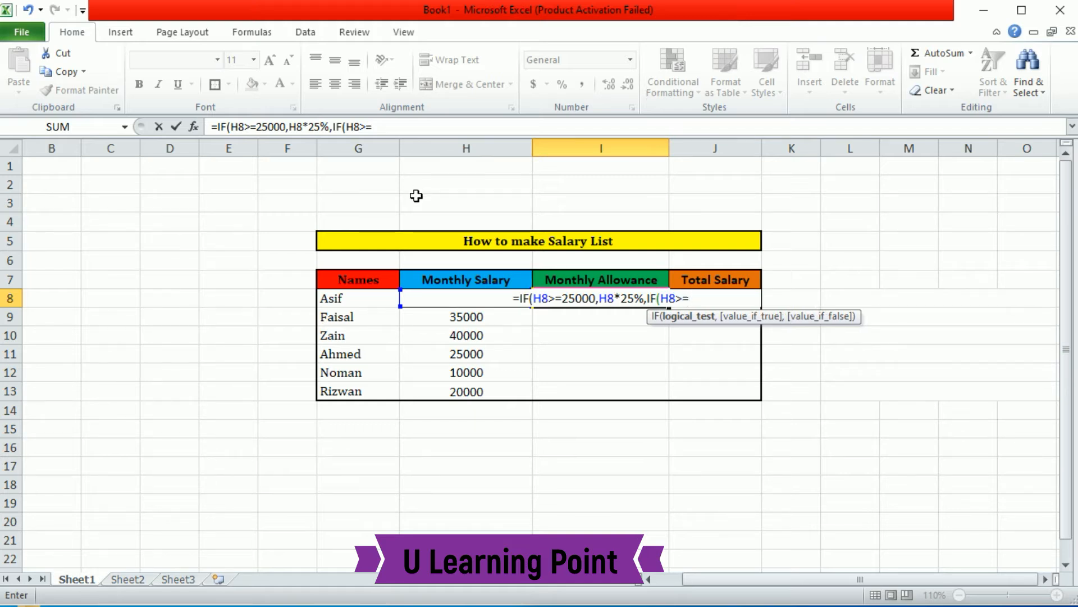
pyautogui.write('15')
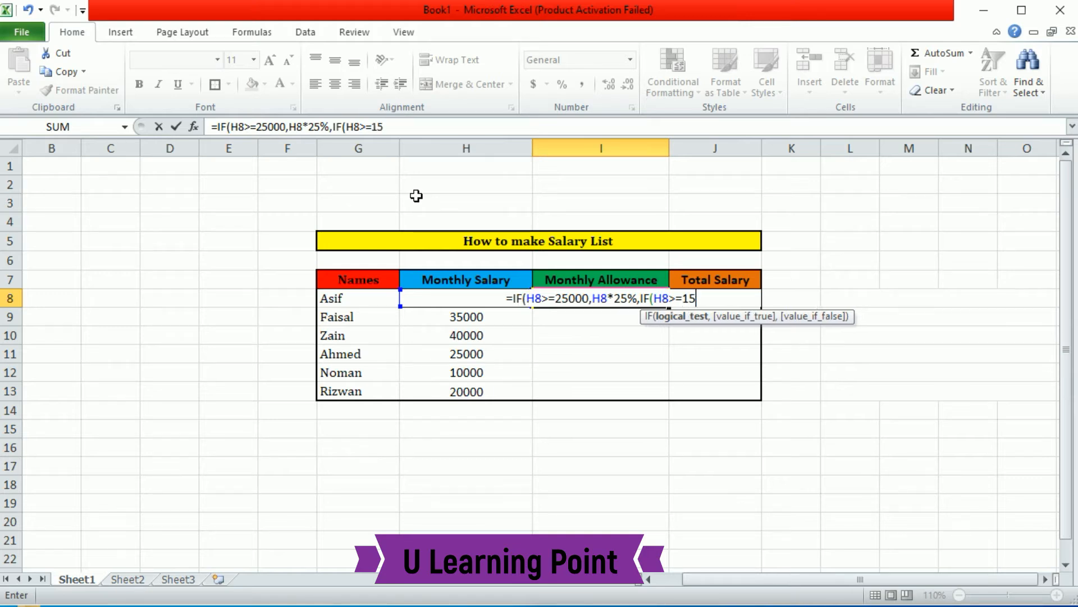
pyautogui.write('00')
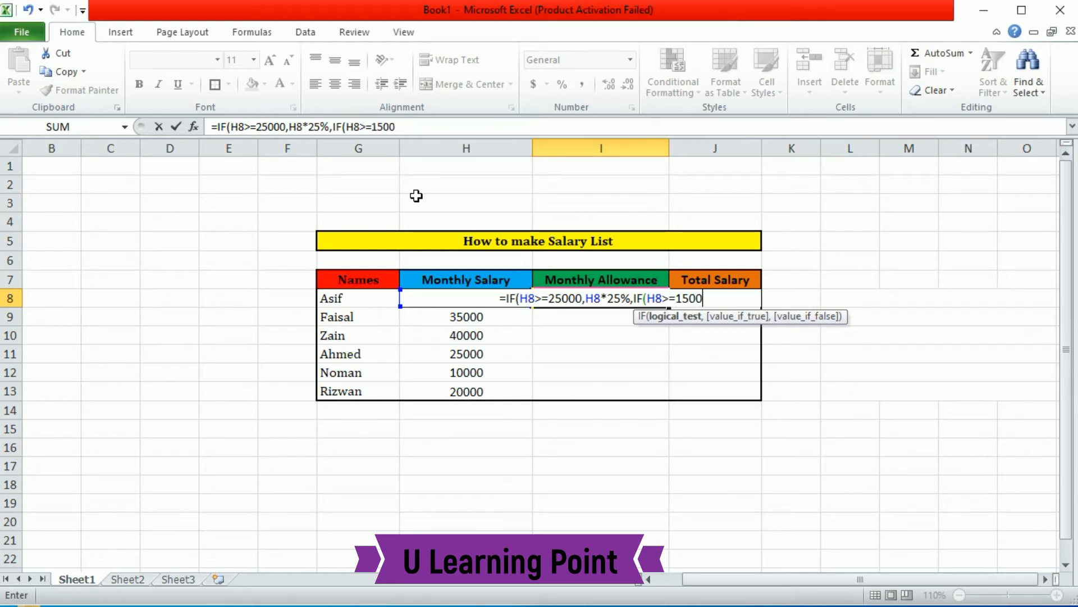
pyautogui.write('0')
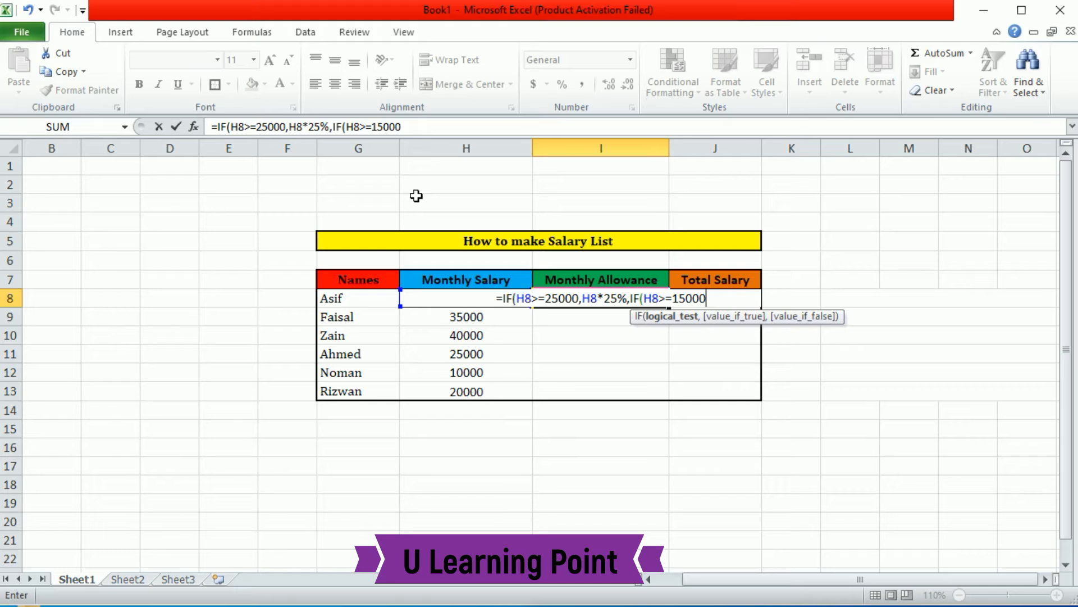
pyautogui.write(',')
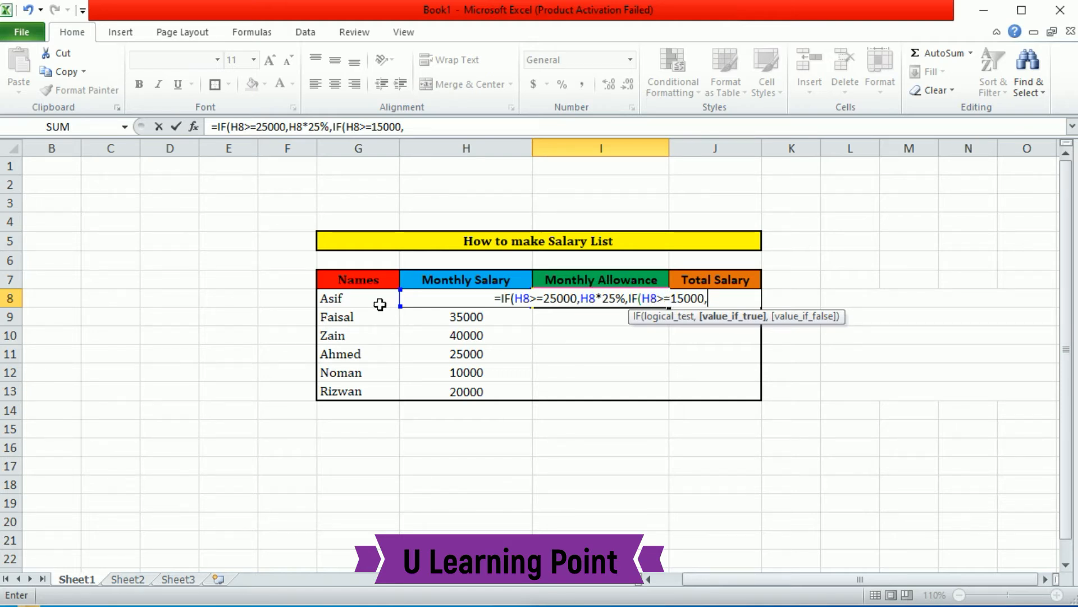
# Step: Add H8*15% as the nested IF's value if true, followed by a single comma
pyautogui.click(411, 299)
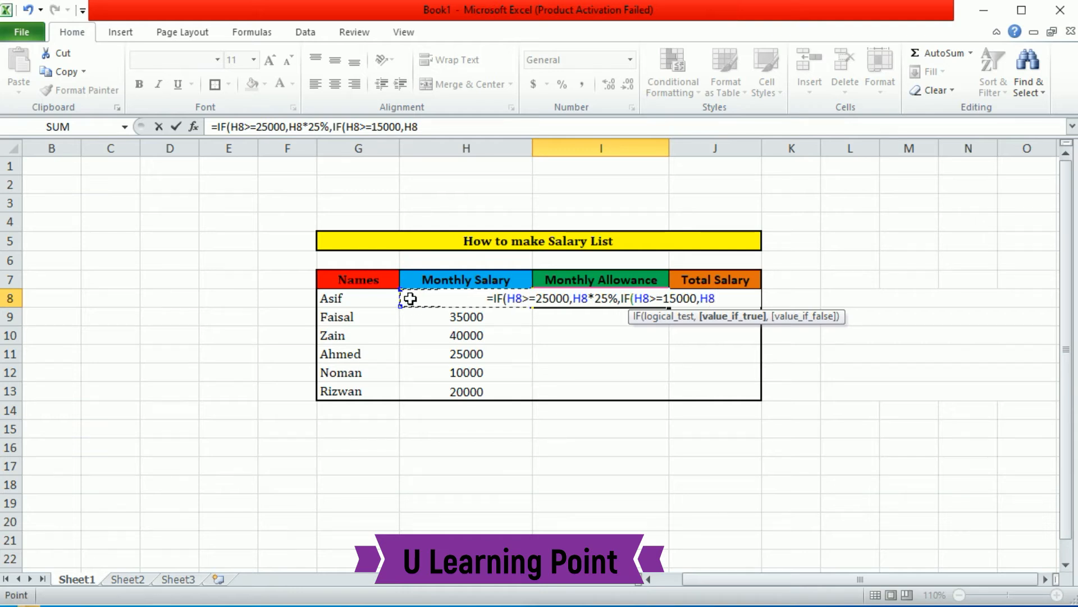
pyautogui.write('*')
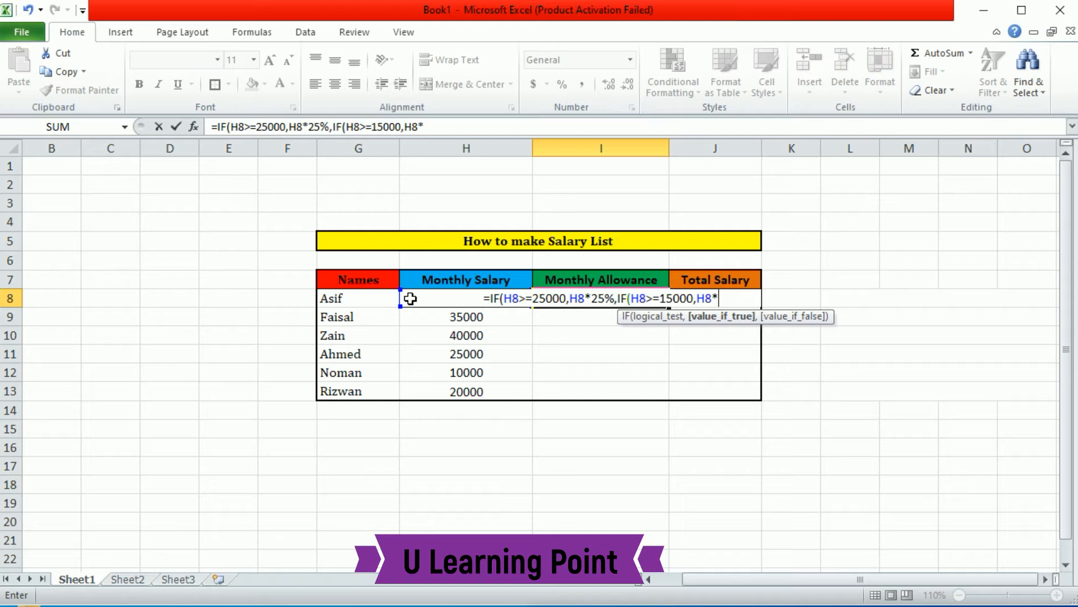
pyautogui.write('15')
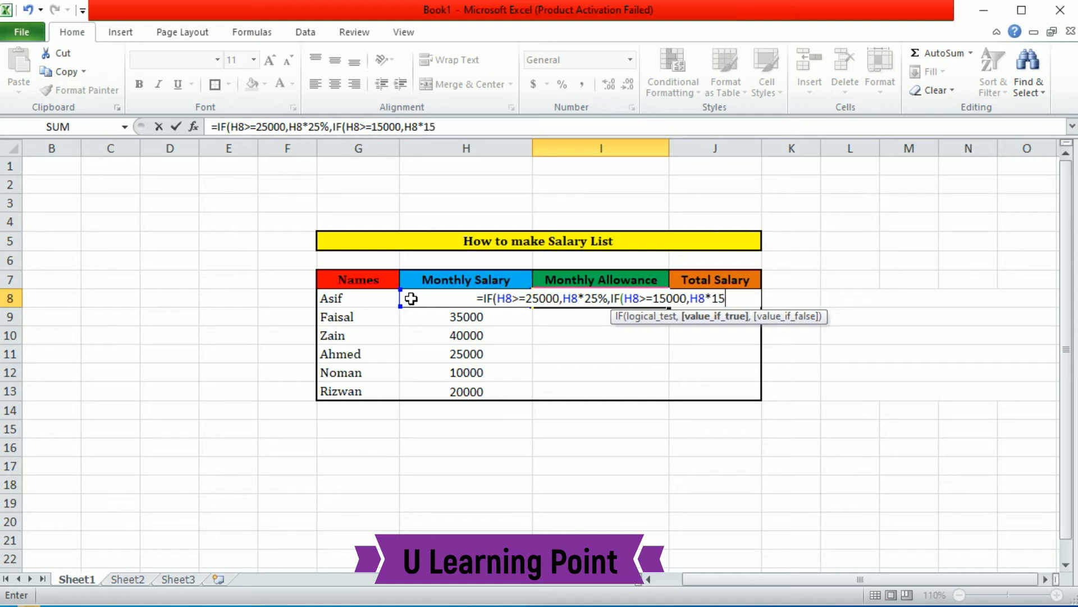
pyautogui.write('%')
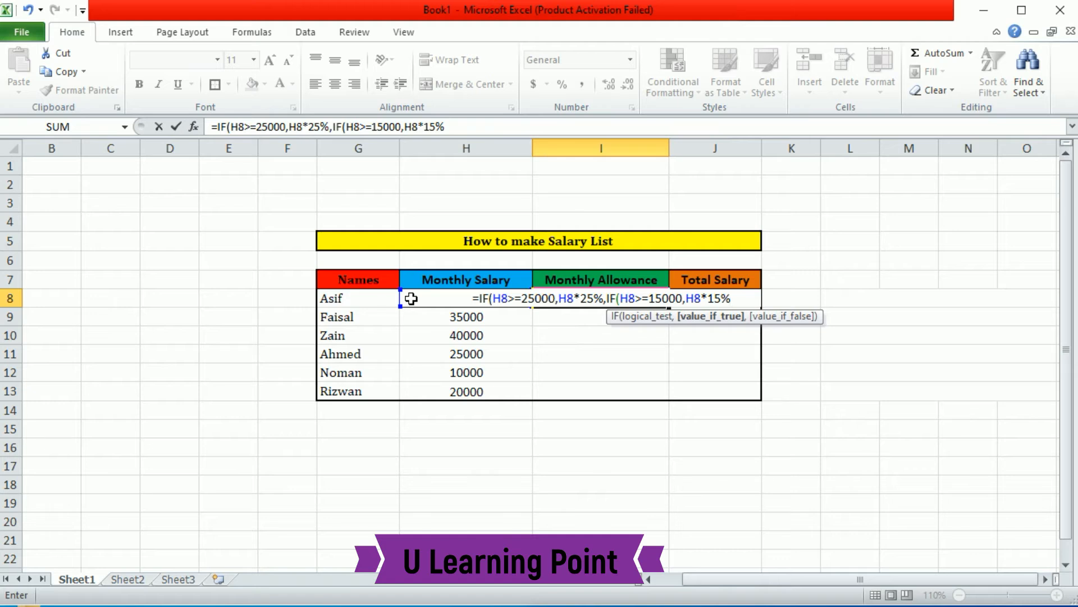
pyautogui.write(',,')
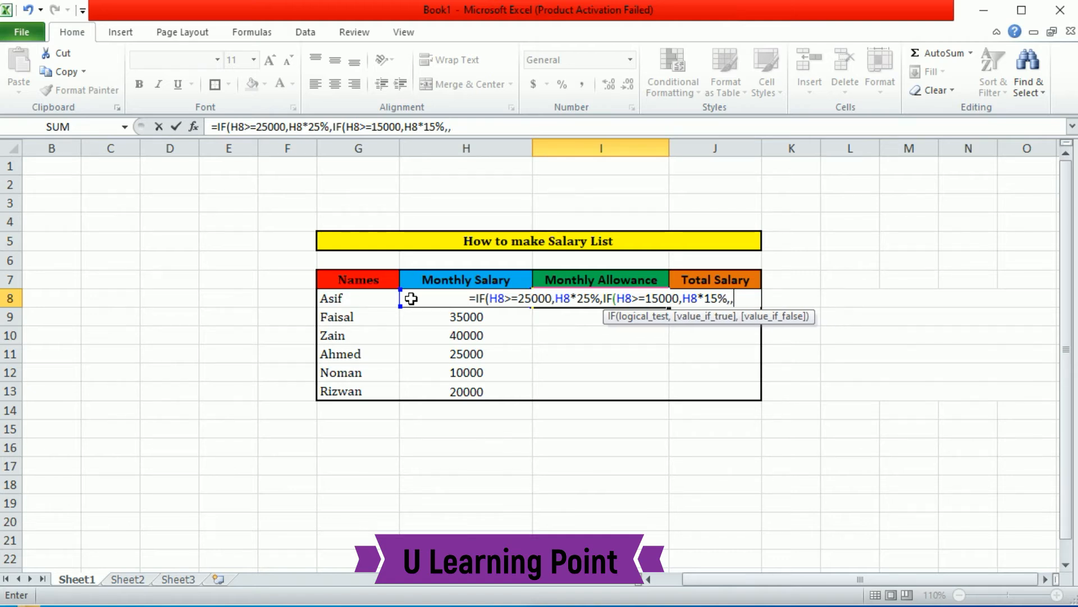
pyautogui.press('BackSpace')
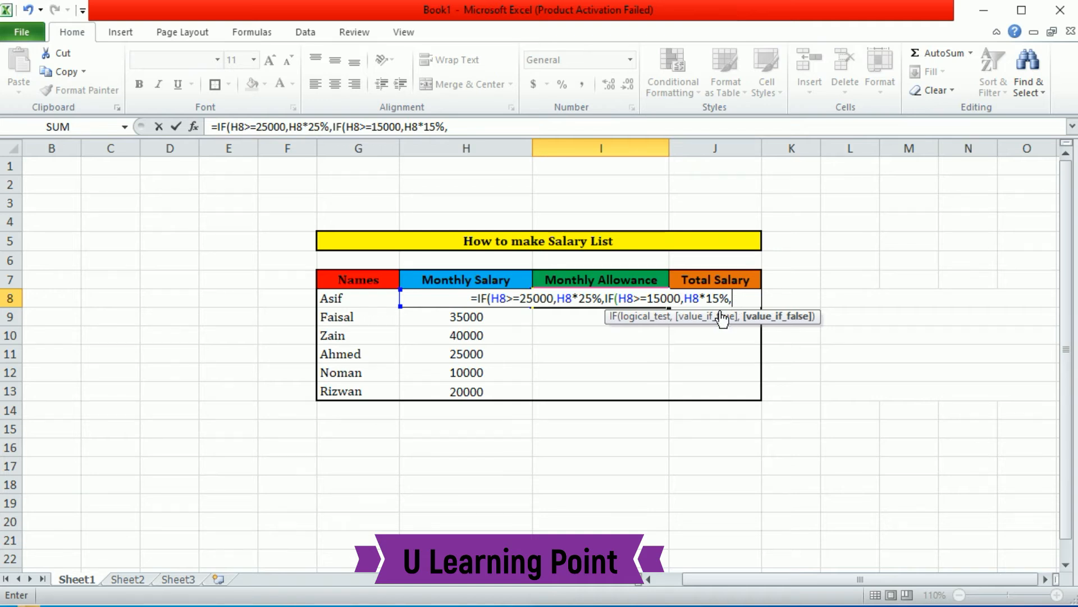
# Step: Add H8*10% as the nested IF's value if false in the I8 formula
pyautogui.click(411, 296)
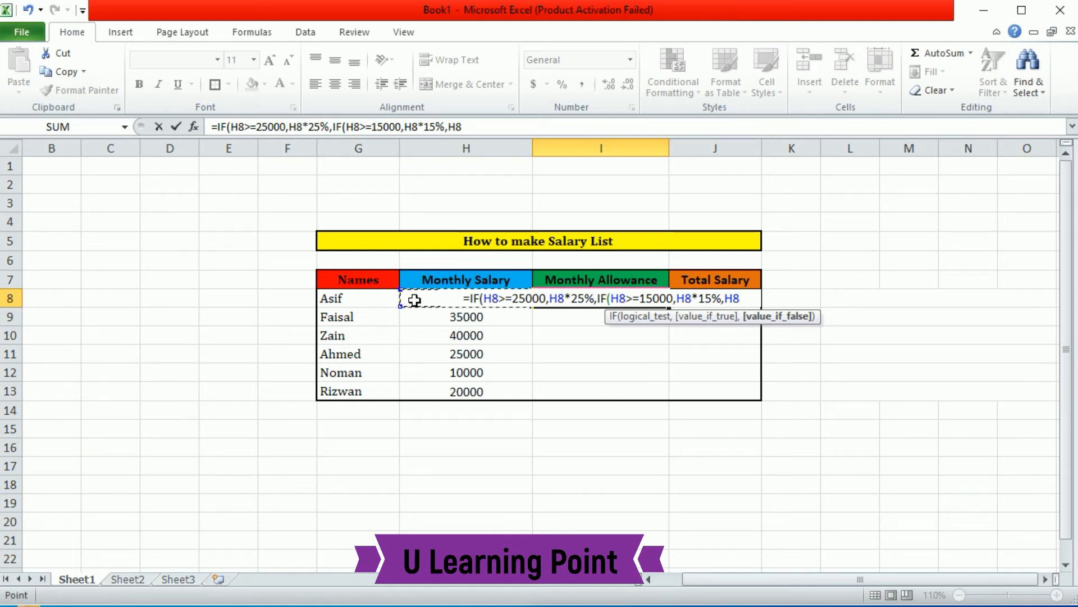
pyautogui.write('*')
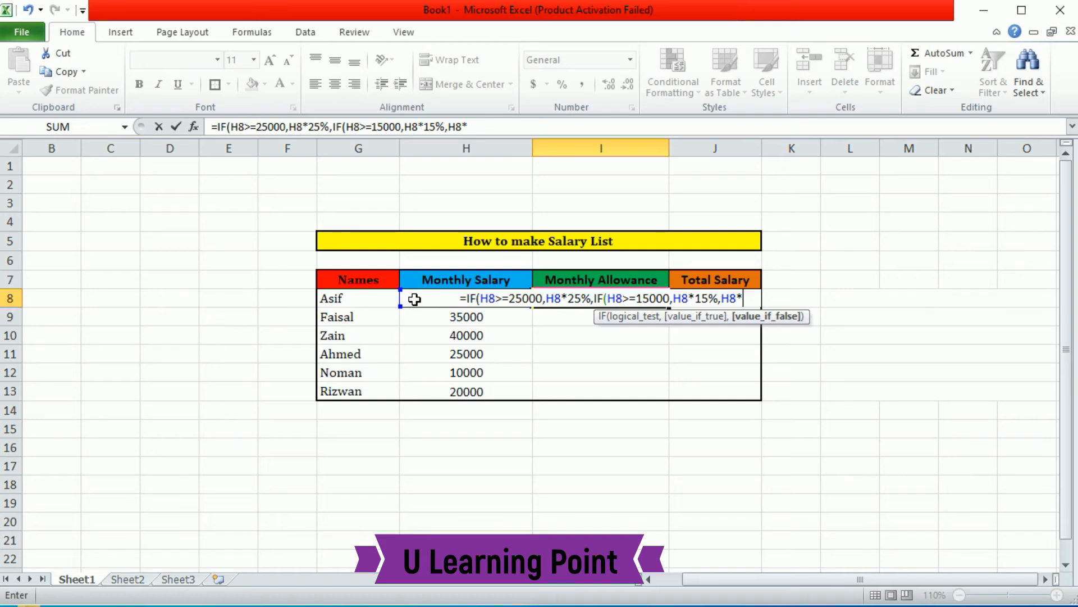
pyautogui.write('10')
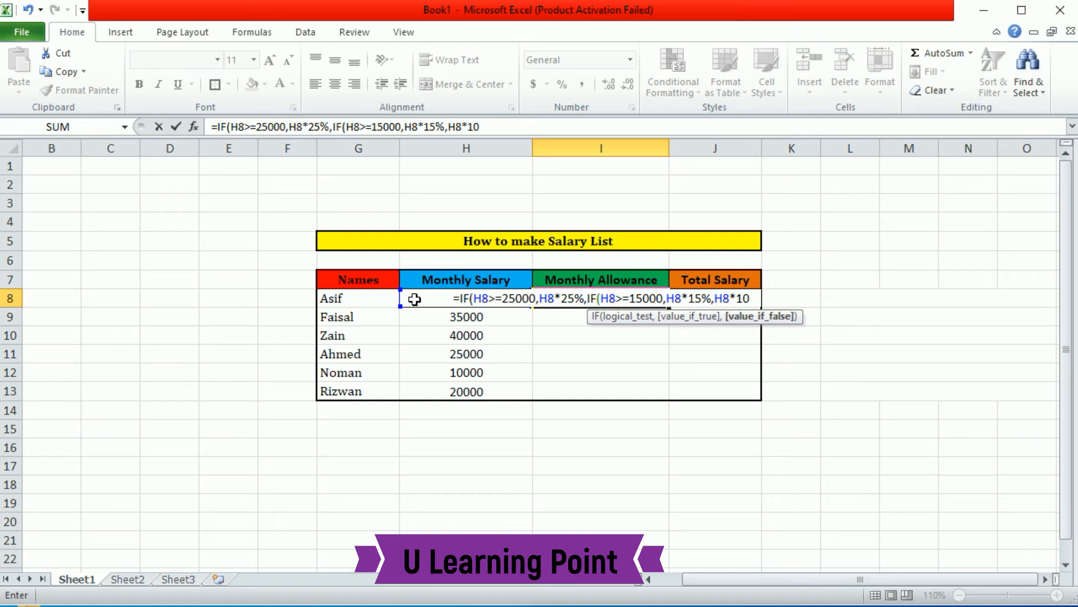
pyautogui.write('%')
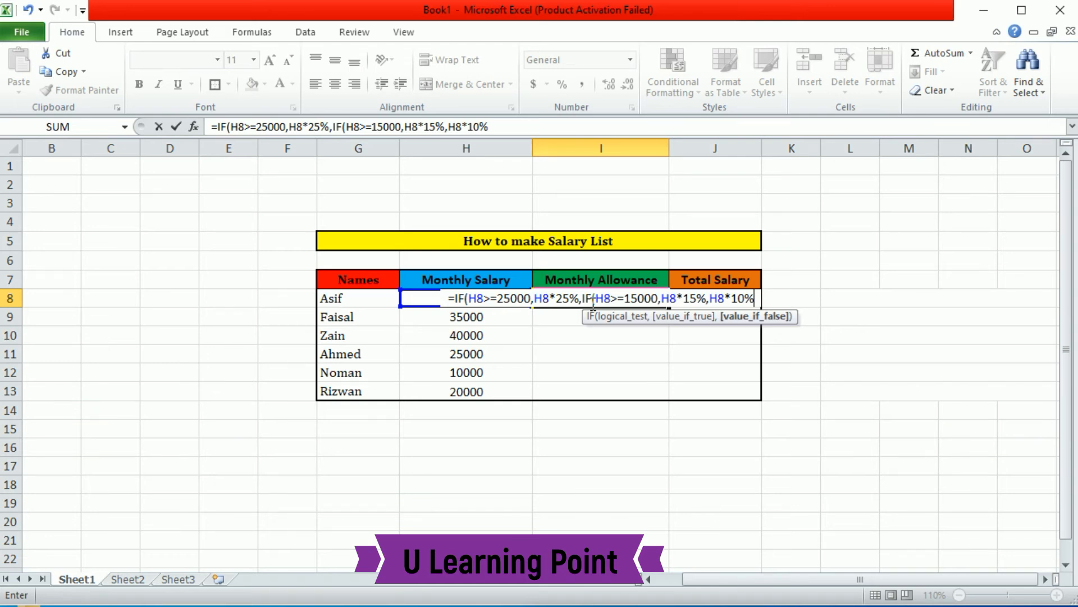
# Step: Dismiss the Filter Keys prompt without turning it on, then finish the I8 formula with two closing parentheses and commit it
pyautogui.press('shift')
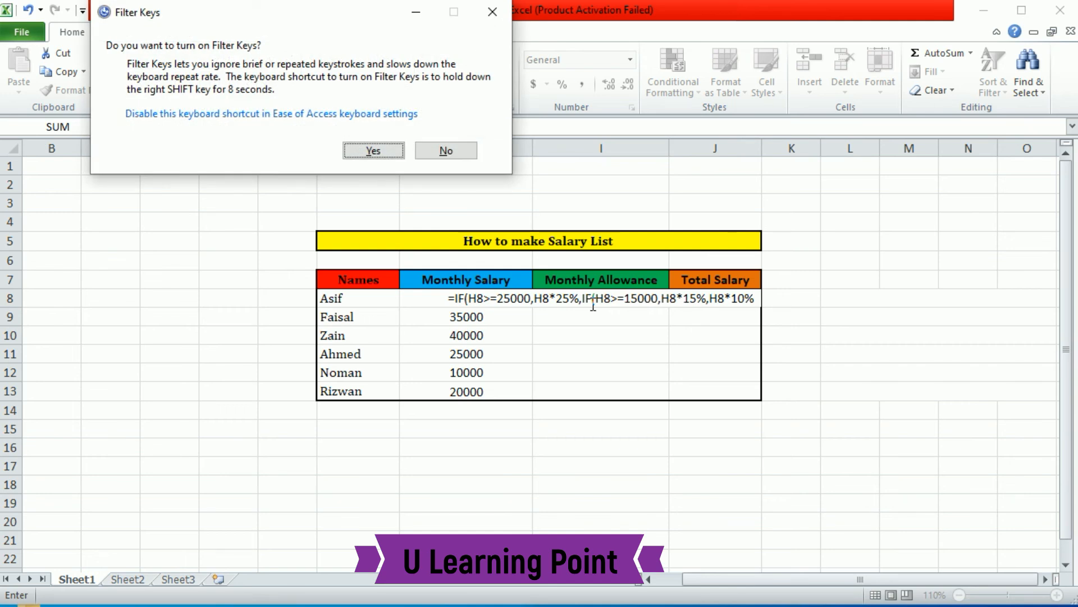
pyautogui.click(499, 11)
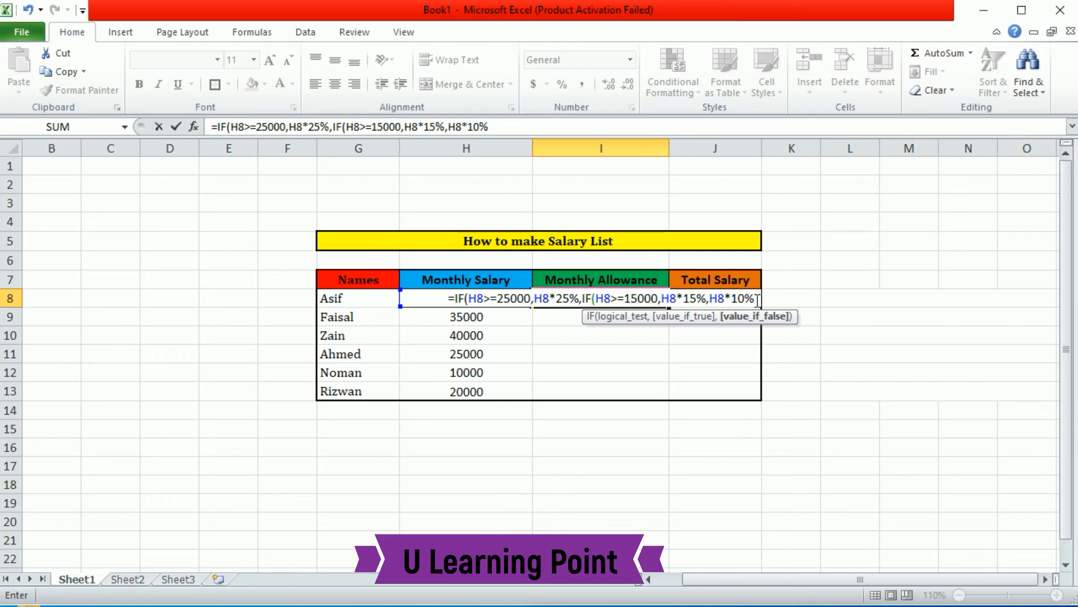
pyautogui.write('))')
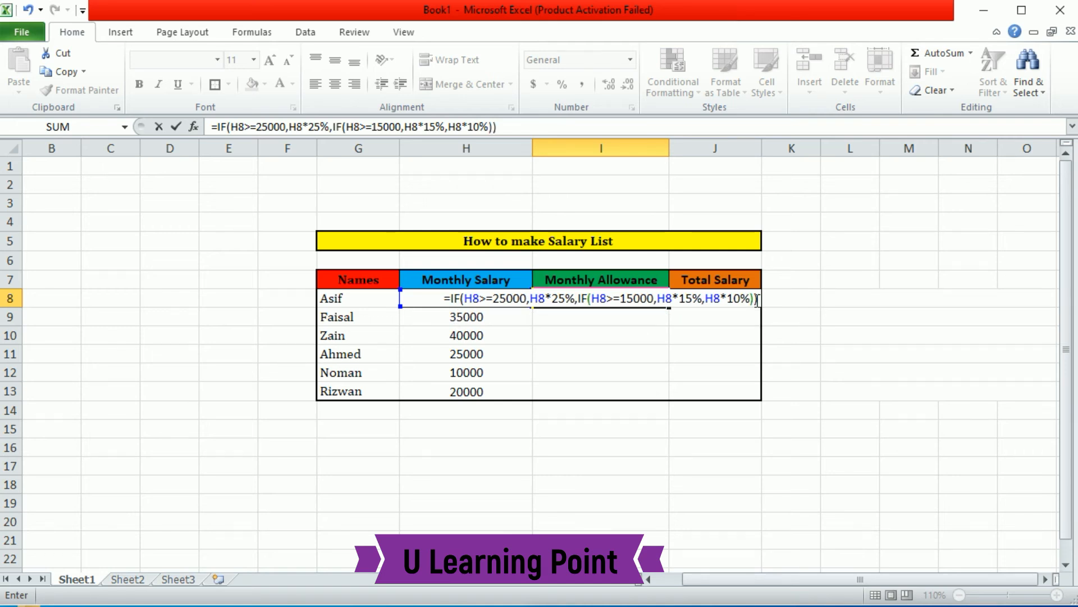
pyautogui.press('Return')
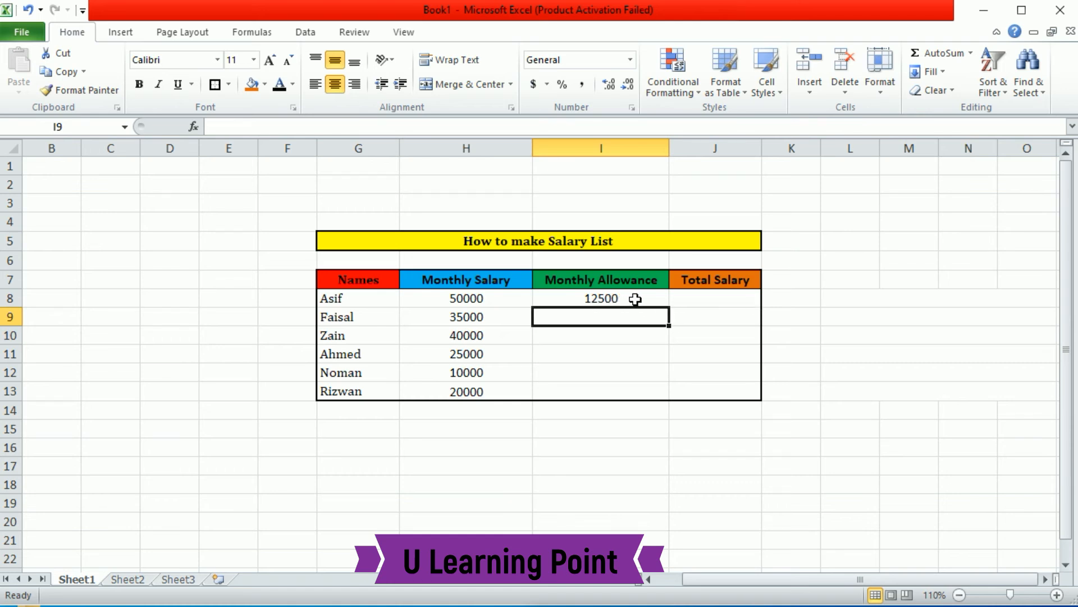
# Step: Fill the Monthly Allowance formula from I8 down through I13 for the remaining employees
pyautogui.click(641, 299)
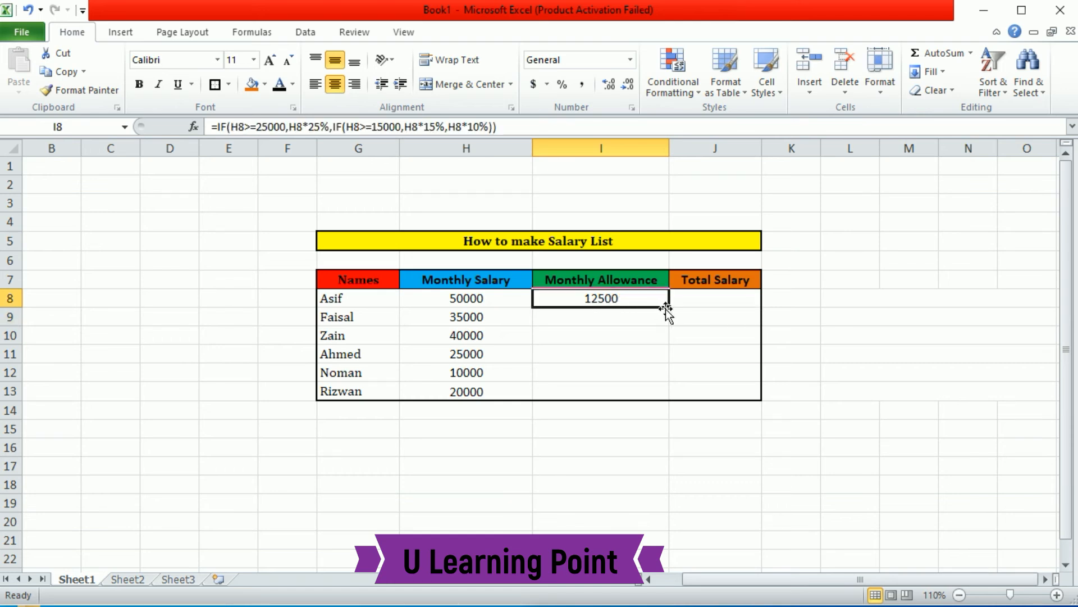
pyautogui.moveTo(668, 308); pyautogui.dragTo(666, 396)
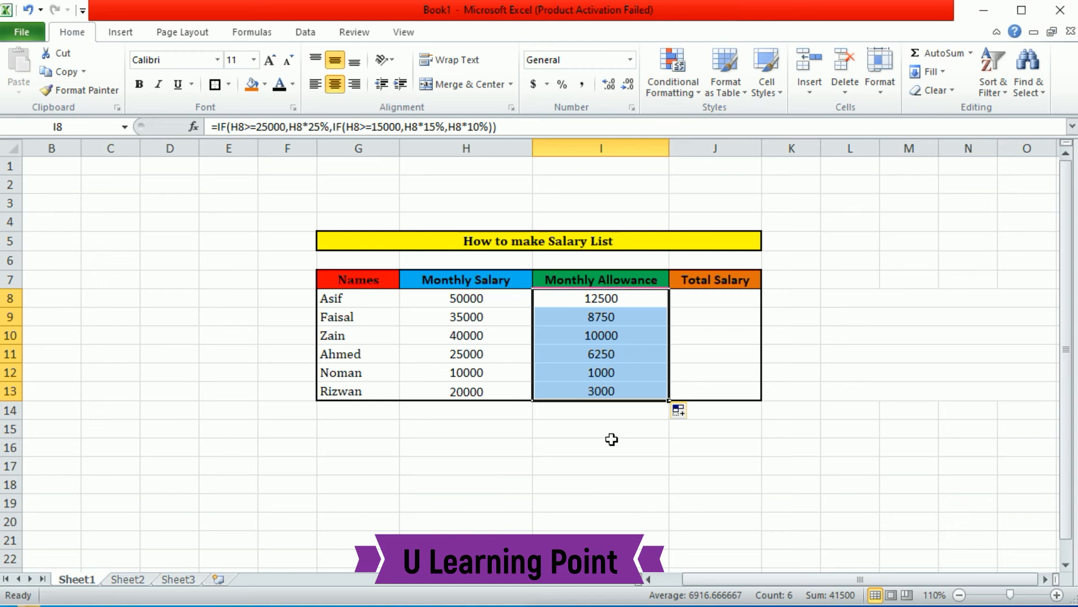
pyautogui.click(634, 415)
# Step: Enter the formula =SUM(H8:I8) in Total Salary cell J8 to add the monthly salary and allowance
pyautogui.click(726, 299)
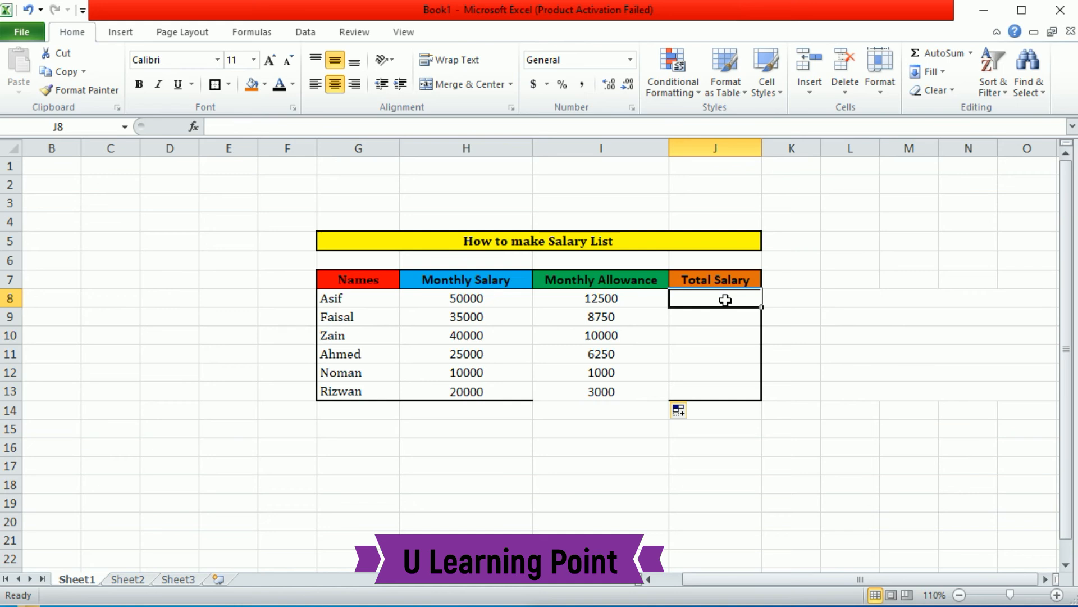
pyautogui.write('=')
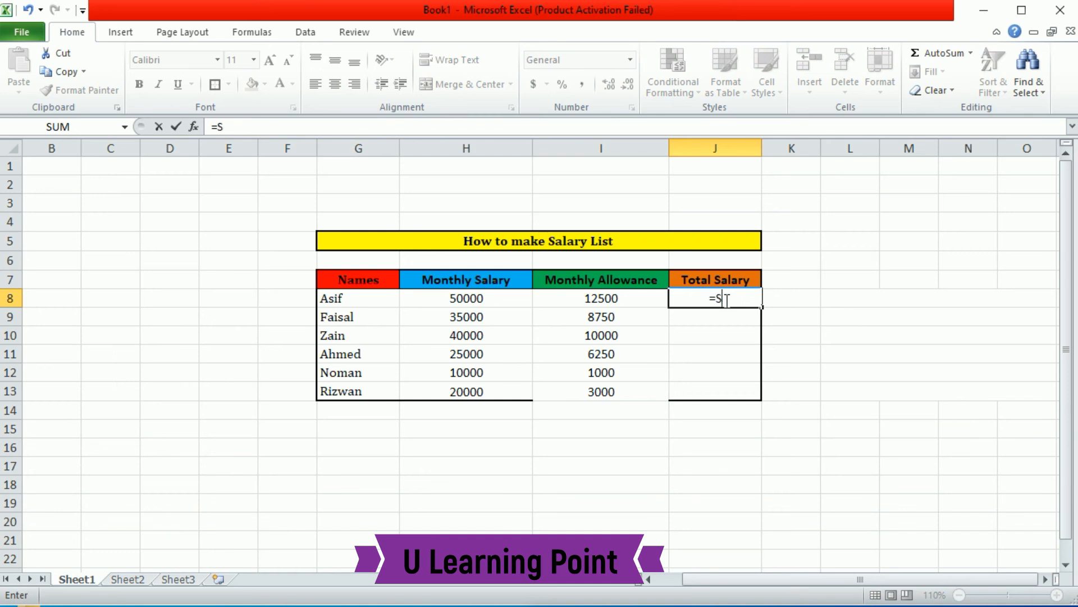
pyautogui.write('Sum')
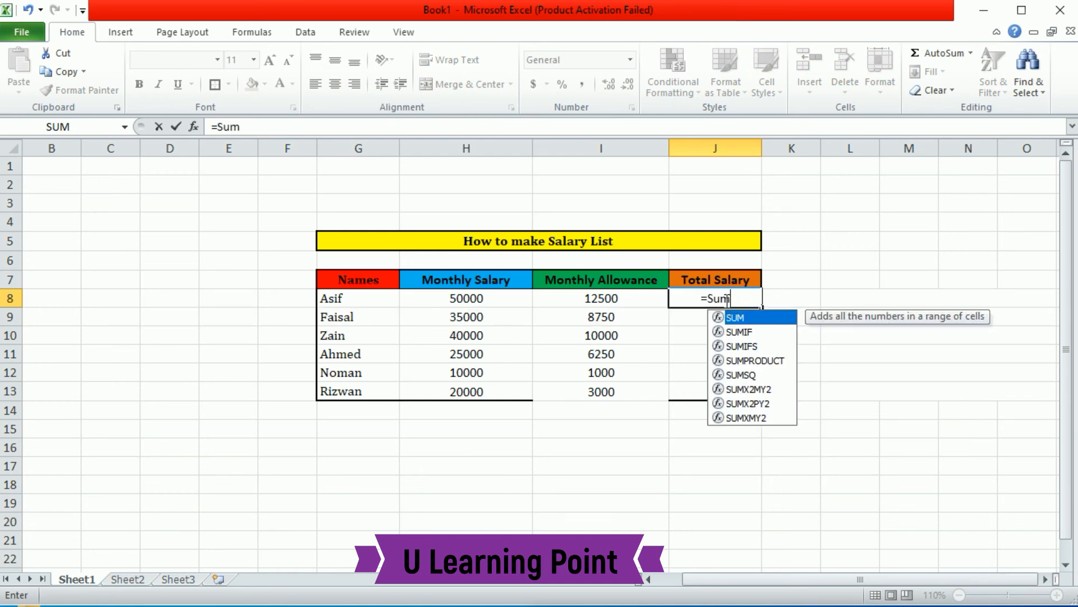
pyautogui.doubleClick(786, 314)
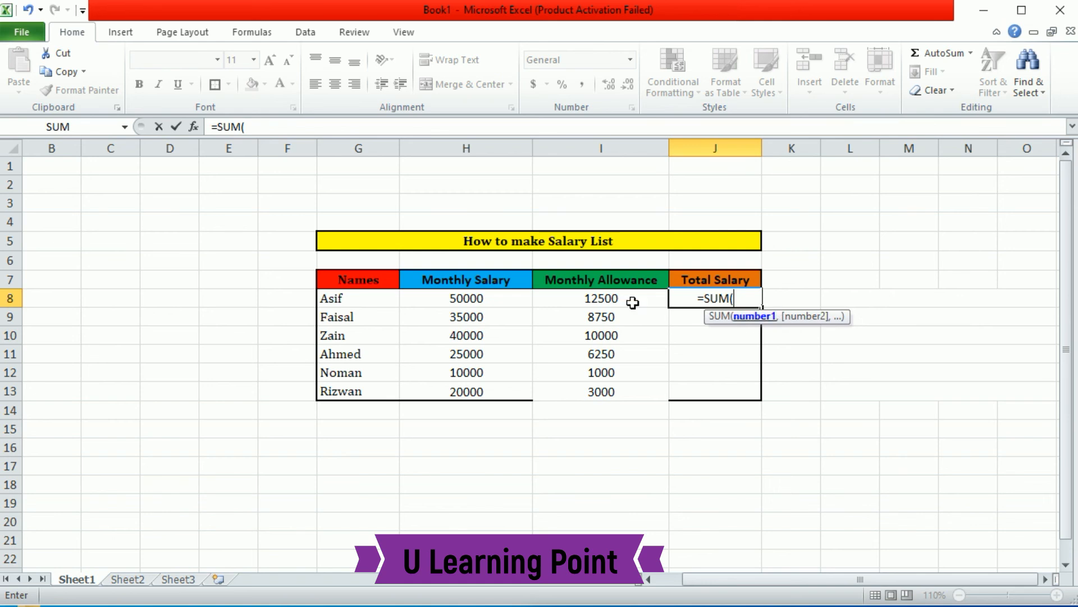
pyautogui.moveTo(492, 297); pyautogui.dragTo(557, 295)
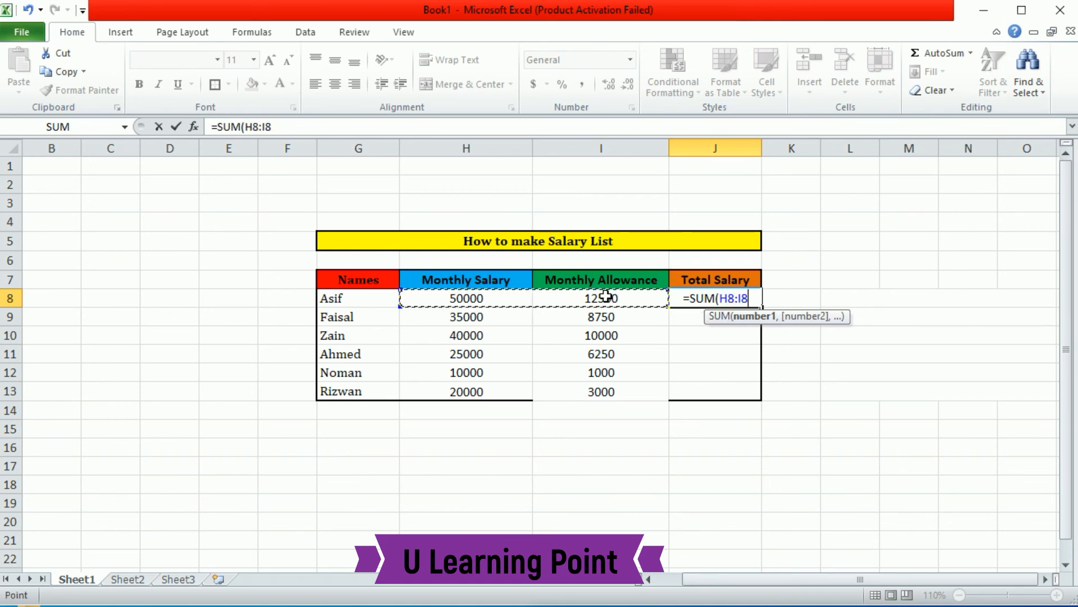
pyautogui.write(')')
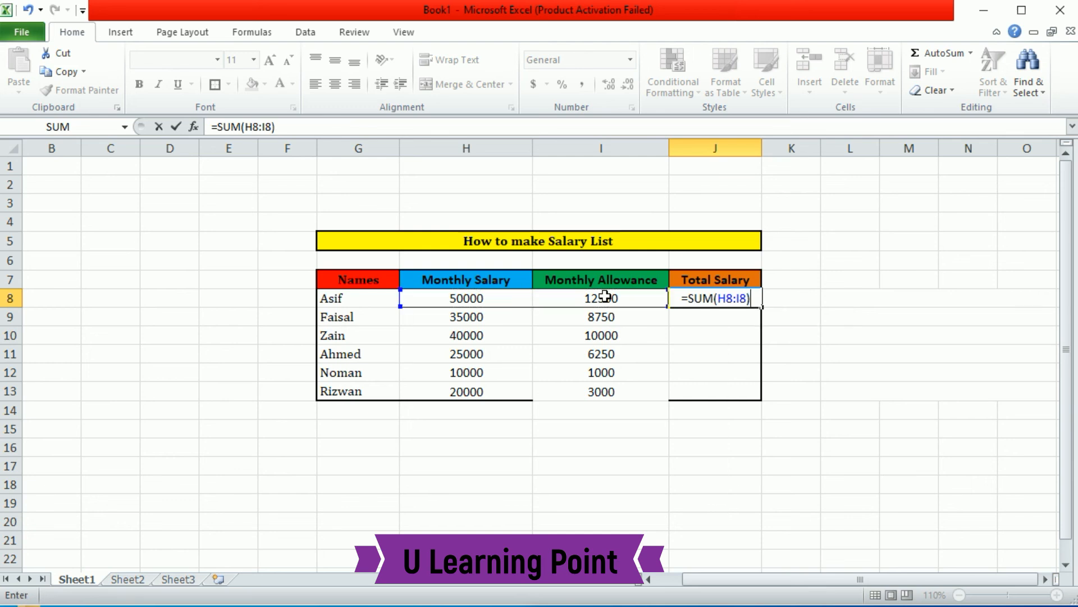
pyautogui.press('Return')
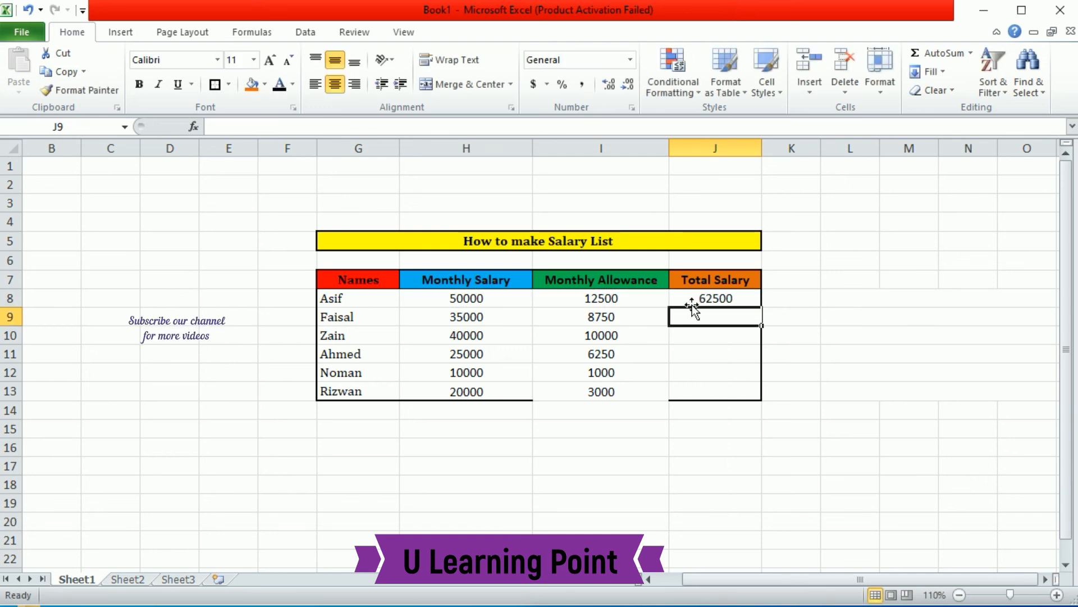
# Step: Fill the Total Salary formula from J8 down through J13, and deselect the range
pyautogui.click(729, 298)
pyautogui.moveTo(761, 307); pyautogui.dragTo(765, 396)
pyautogui.click(813, 328)
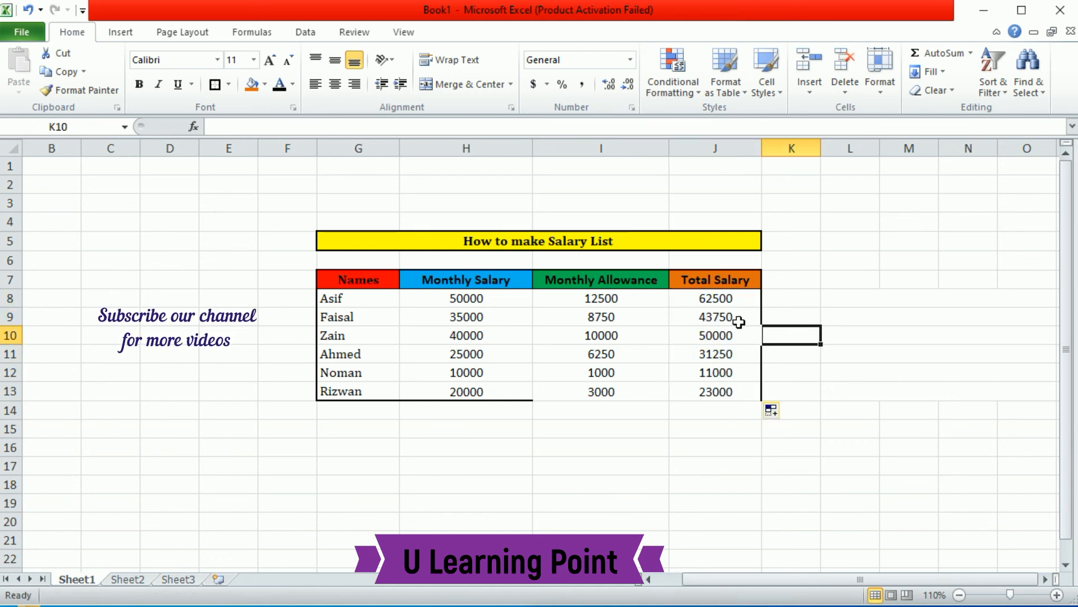